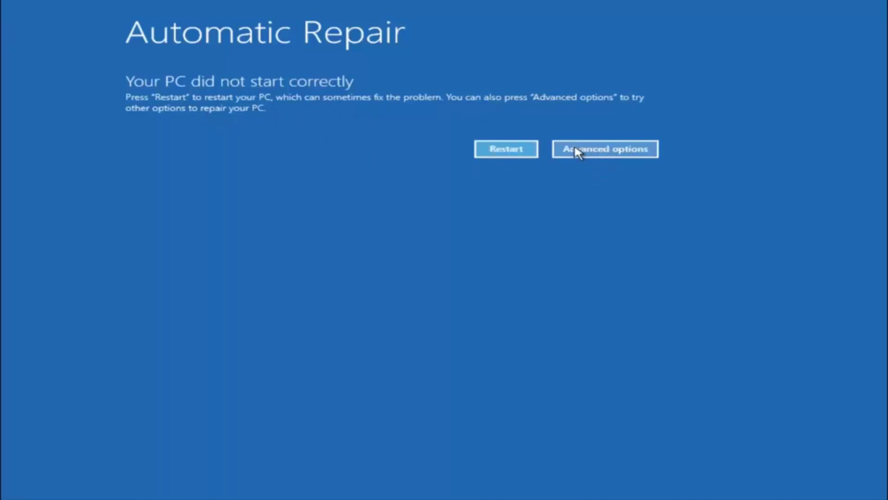
# Navigate through Advanced options and Troubleshoot to the advanced recovery tools list
pyautogui.click(588, 155)
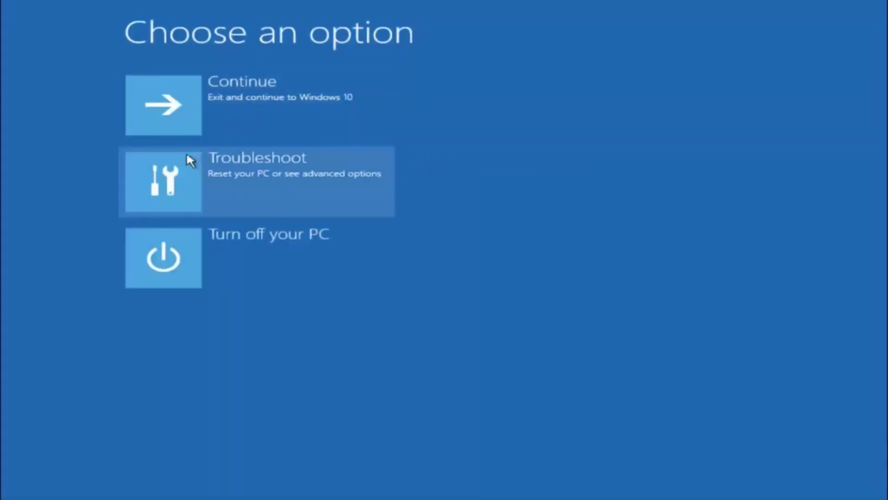
pyautogui.click(198, 172)
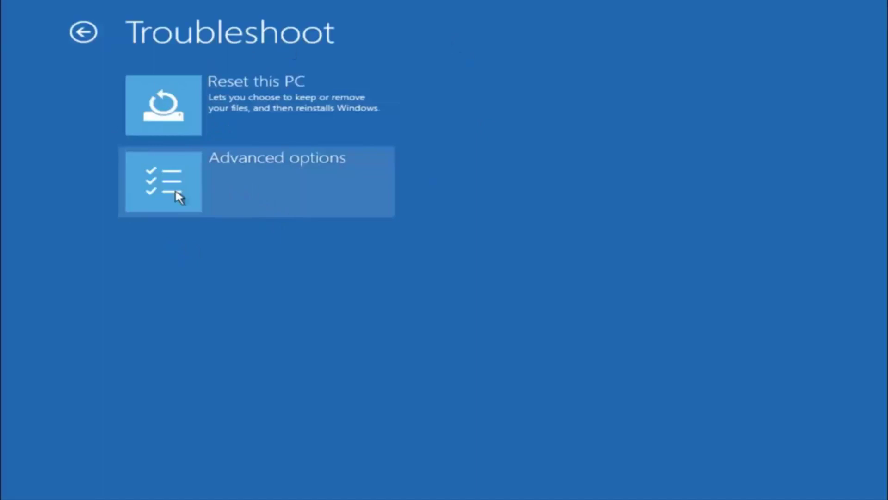
pyautogui.click(200, 187)
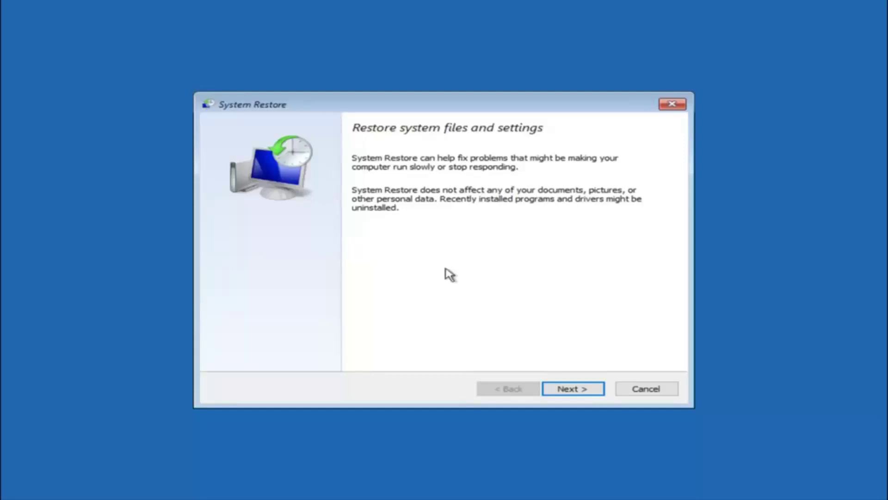
# Select the 10/5/2016 'before update' restore point and proceed to its confirmation summary
pyautogui.click(573, 393)
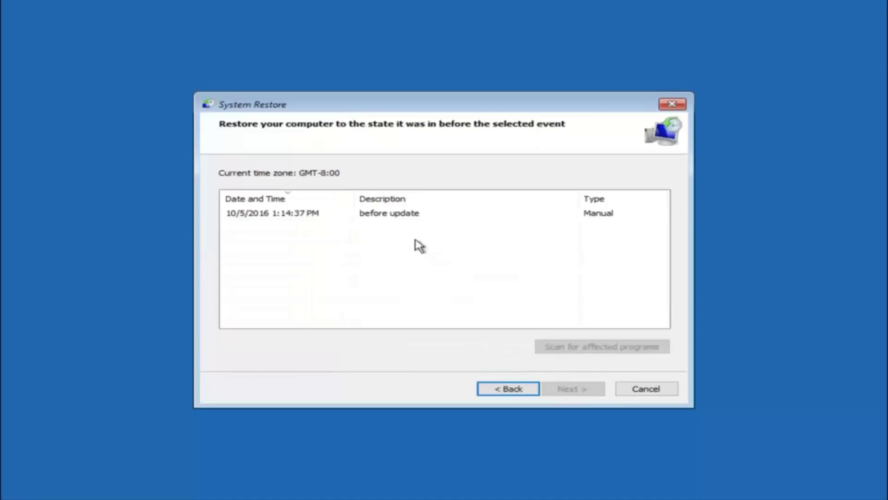
pyautogui.click(254, 219)
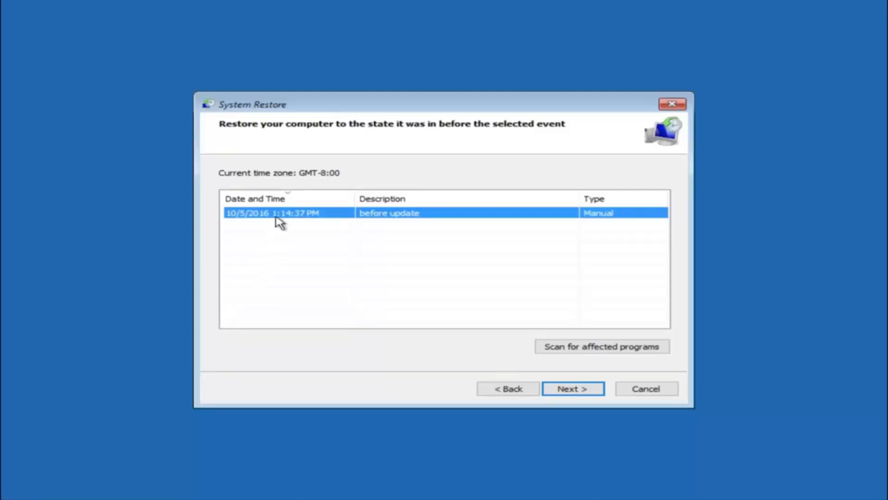
pyautogui.click(291, 215)
pyautogui.click(569, 391)
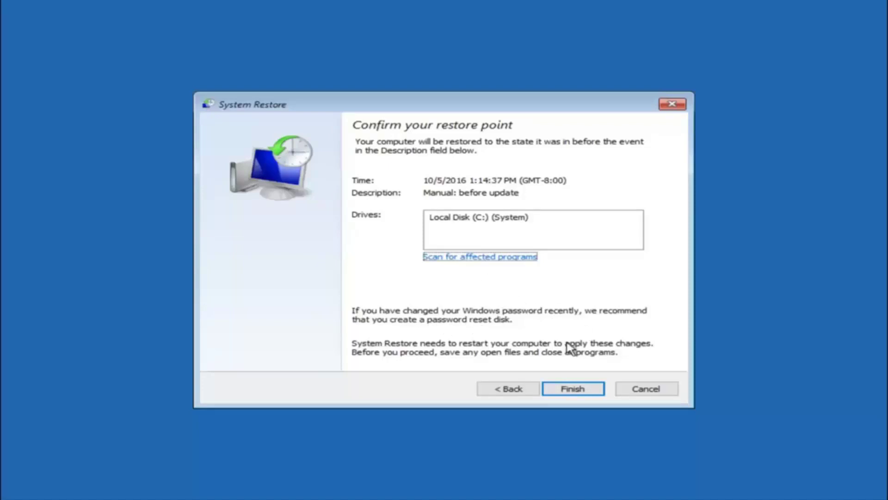
# Finish and confirm the uninterruptible restore to the 'before update' point
pyautogui.click(575, 393)
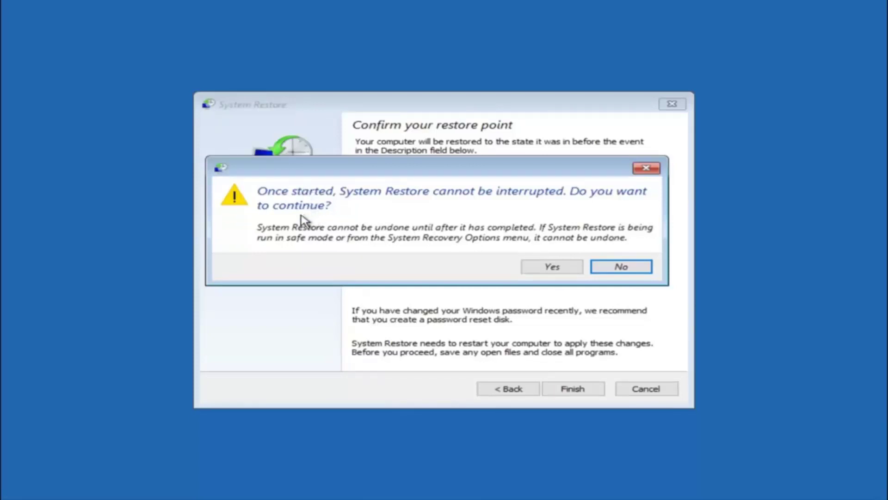
pyautogui.click(547, 271)
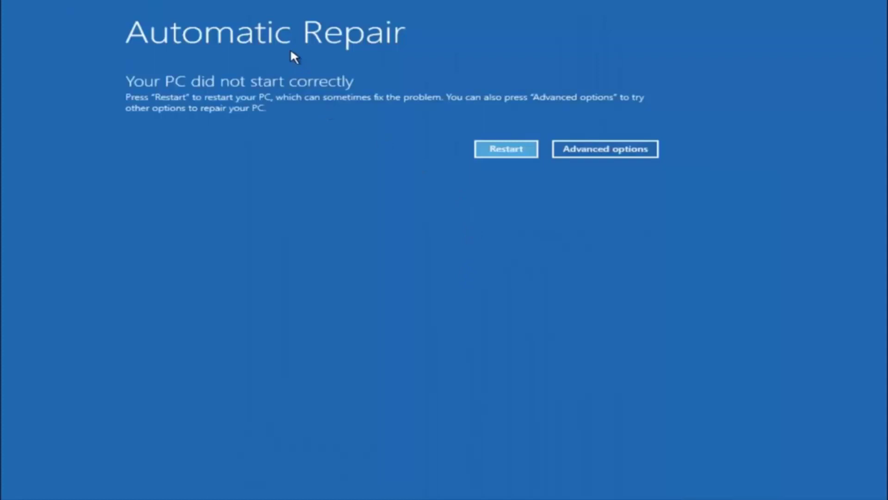
# Navigate the Troubleshoot advanced tools and run Startup Repair on the PC
pyautogui.click(595, 150)
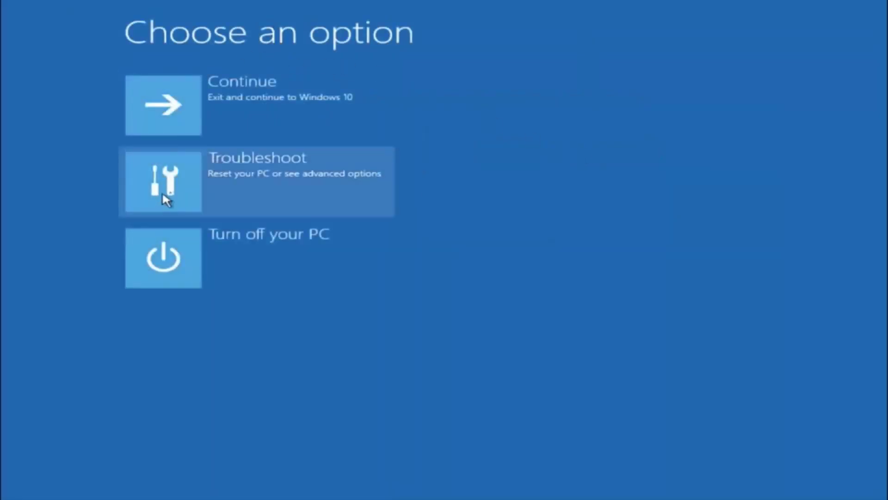
pyautogui.click(215, 177)
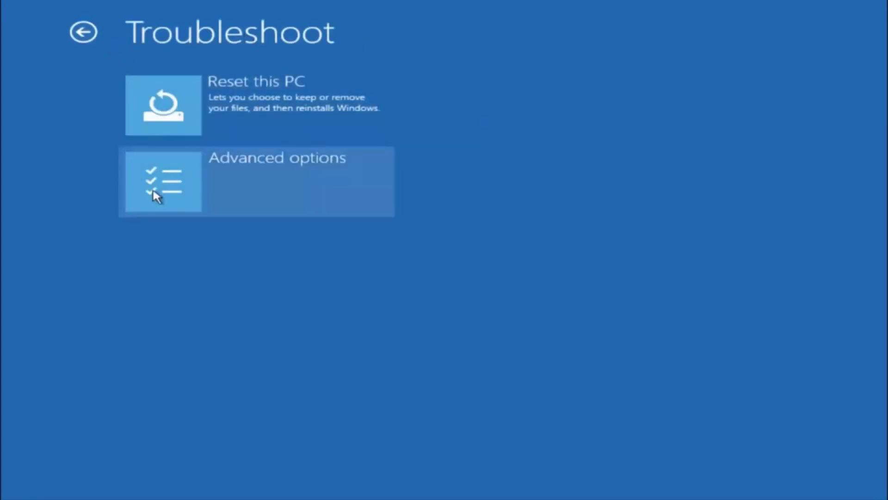
pyautogui.click(211, 182)
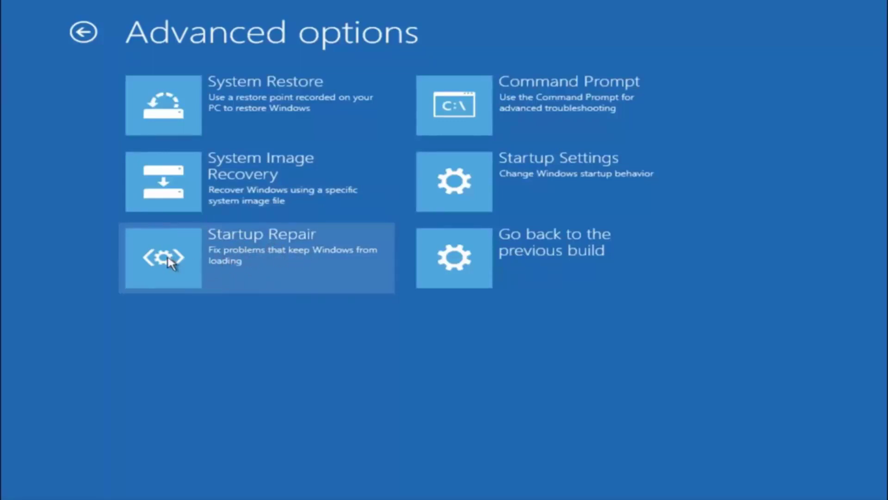
pyautogui.click(171, 262)
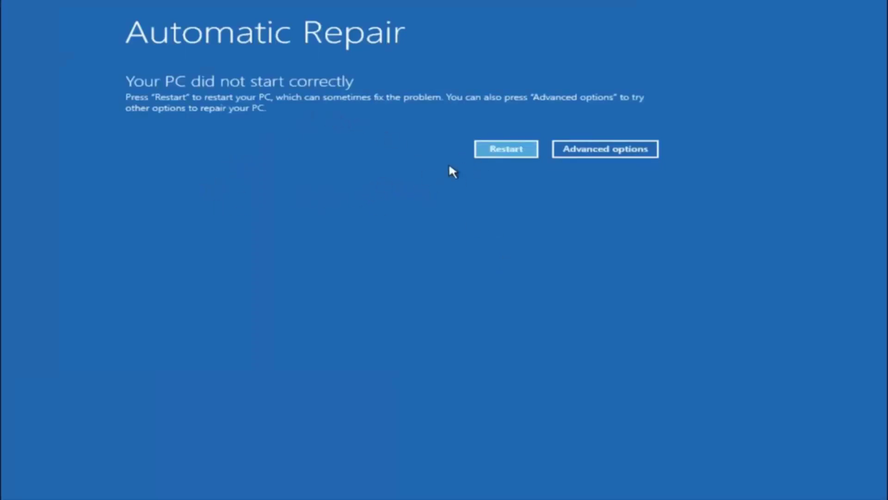
# Navigate the Troubleshoot advanced tools and launch the Command Prompt console
pyautogui.click(592, 148)
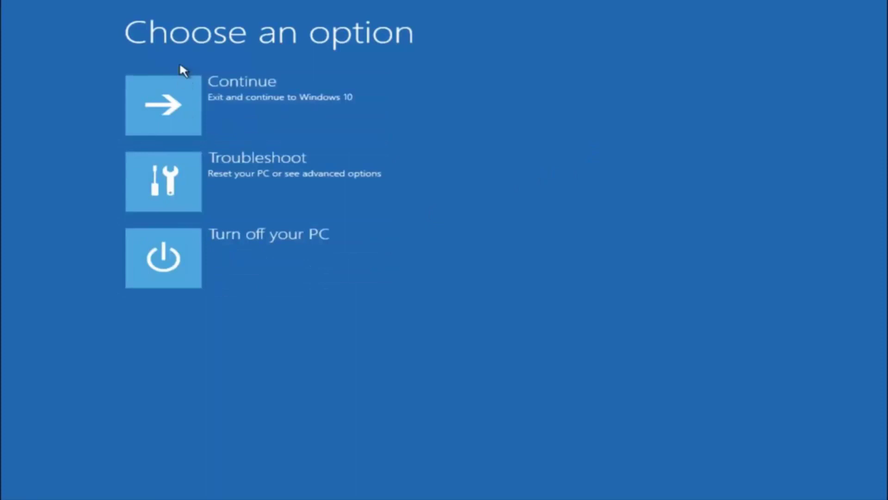
pyautogui.click(172, 186)
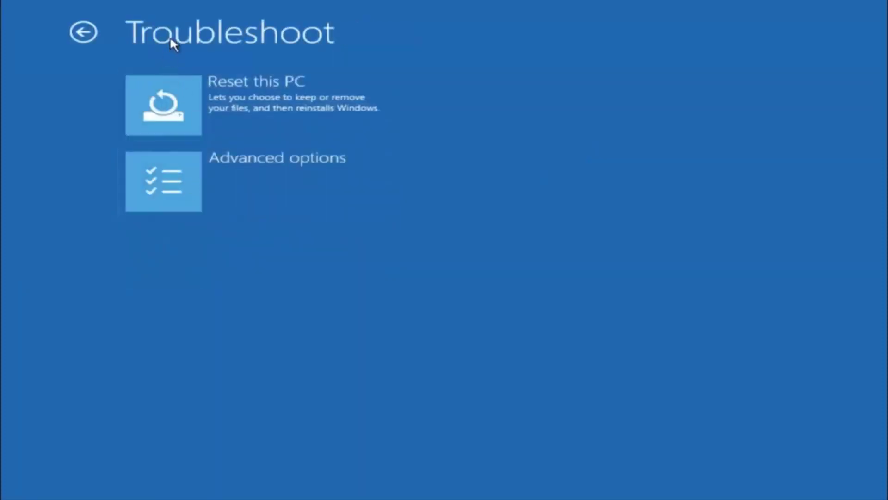
pyautogui.click(205, 172)
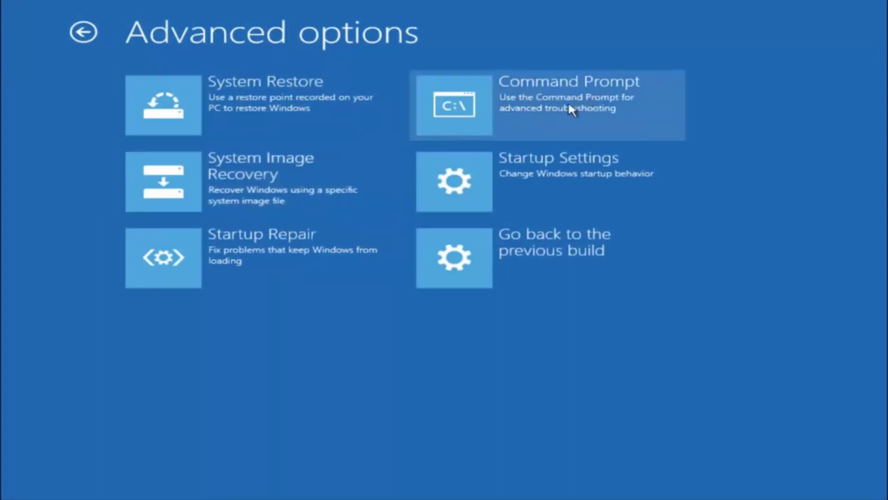
pyautogui.click(525, 113)
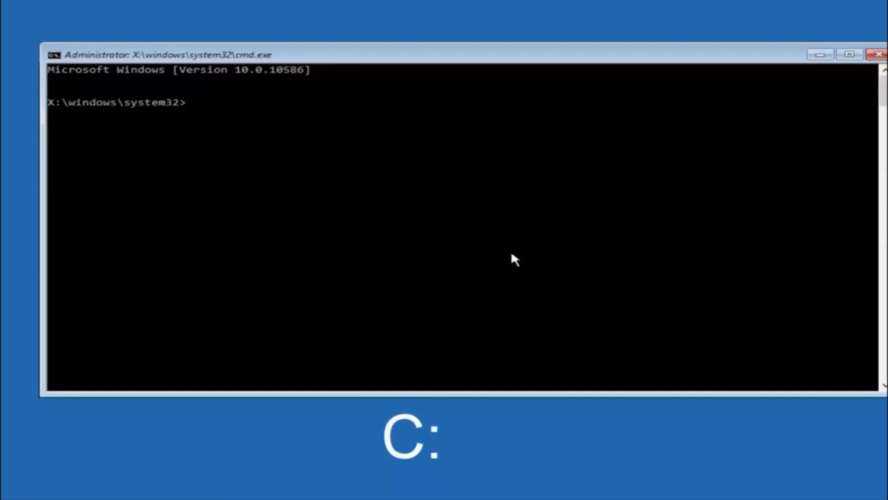
pyautogui.write('c:')
# Switch to drive C:, list its folders, and change into \windows\system32\config
pyautogui.press('Return')
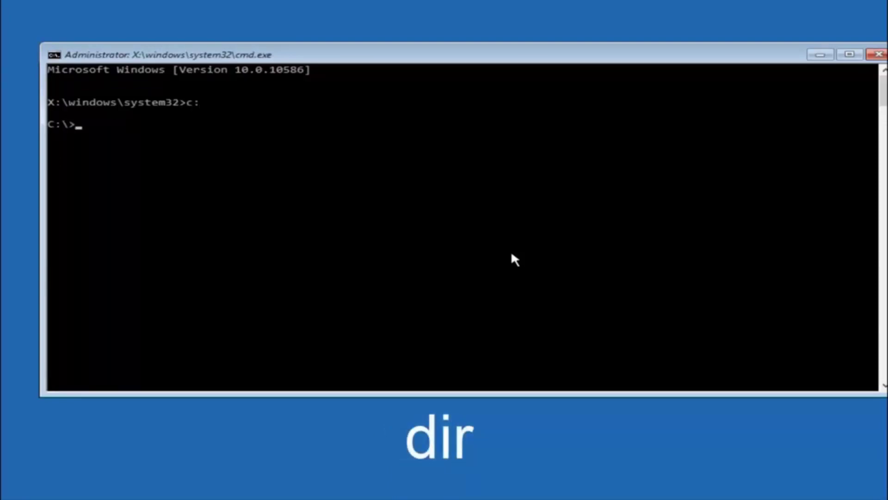
pyautogui.write('dir')
pyautogui.press('Return')
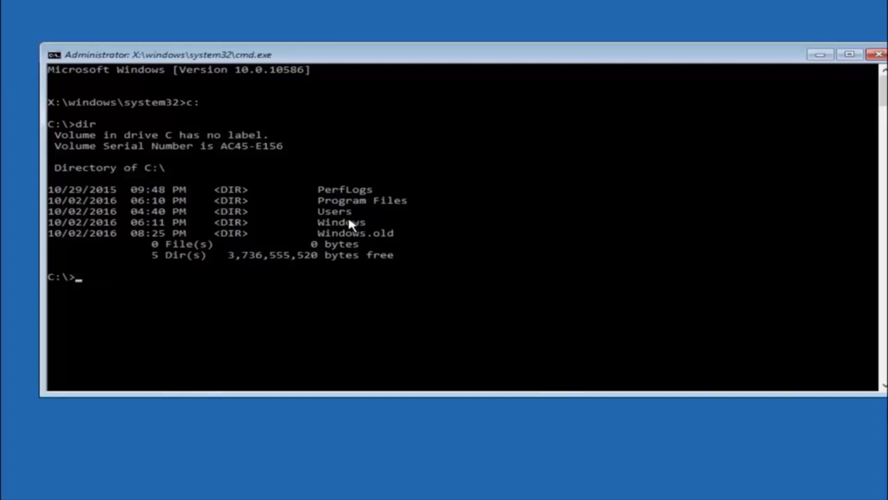
pyautogui.write('cd ')
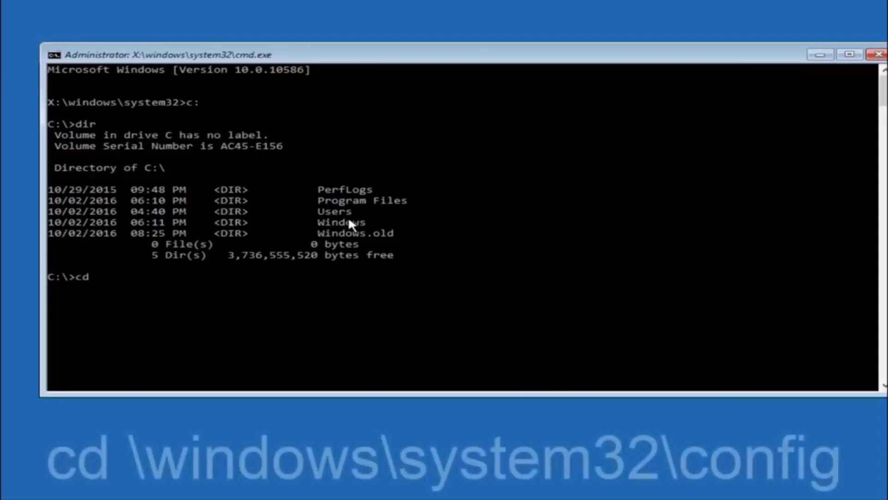
pyautogui.write('\\wind')
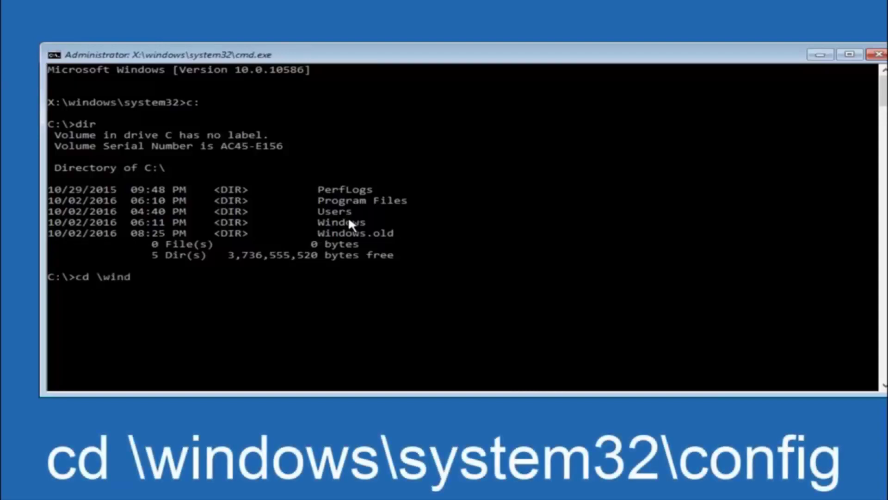
pyautogui.write('ows\\')
pyautogui.write('system32')
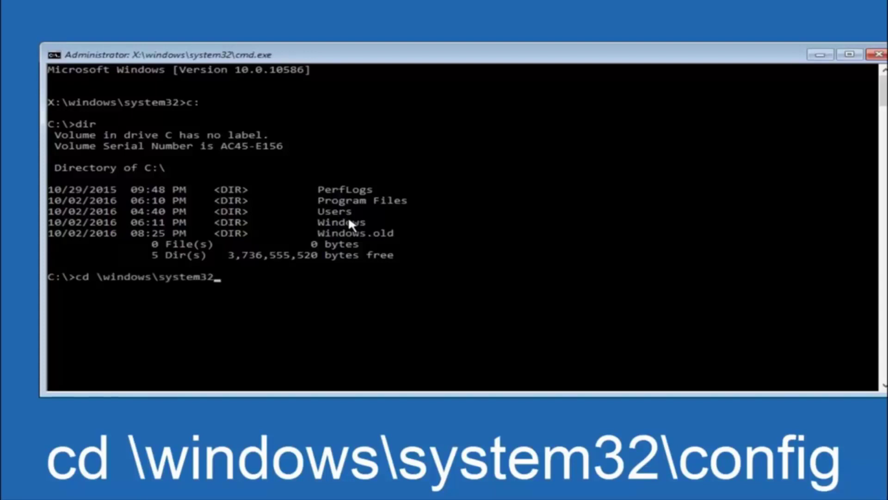
pyautogui.write('\\conf')
pyautogui.write('ig')
pyautogui.press('Return')
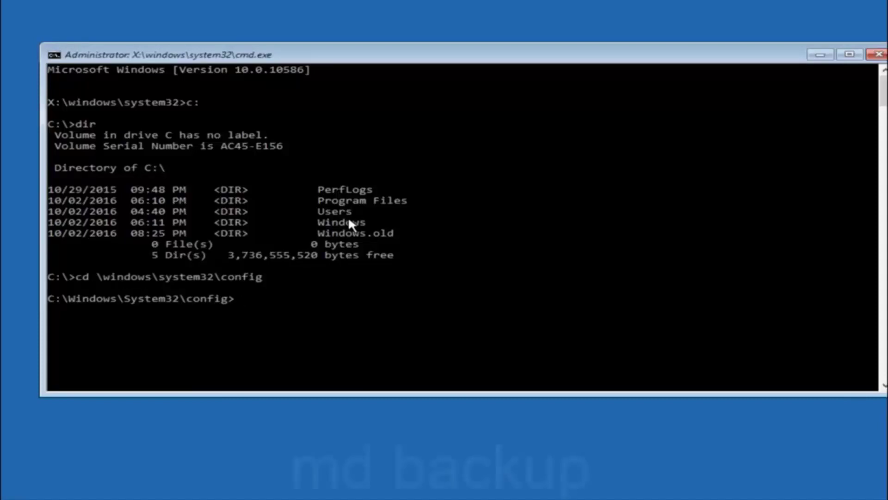
pyautogui.write('md bac')
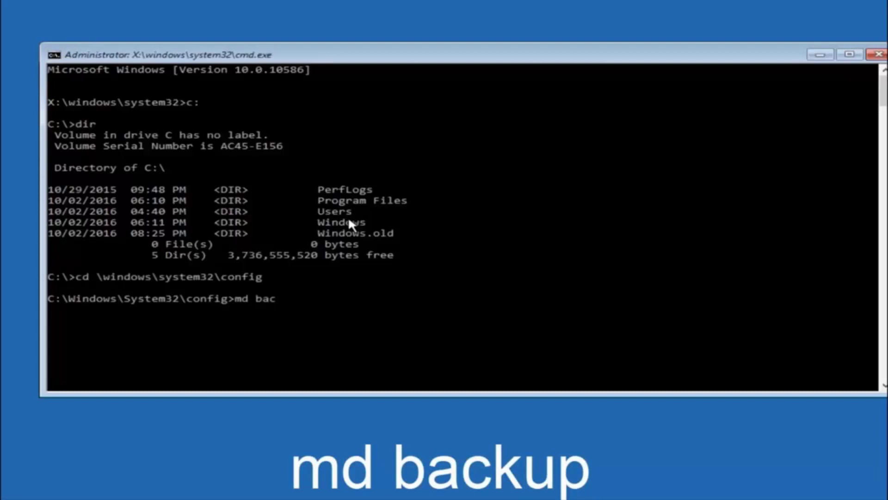
pyautogui.write('kup')
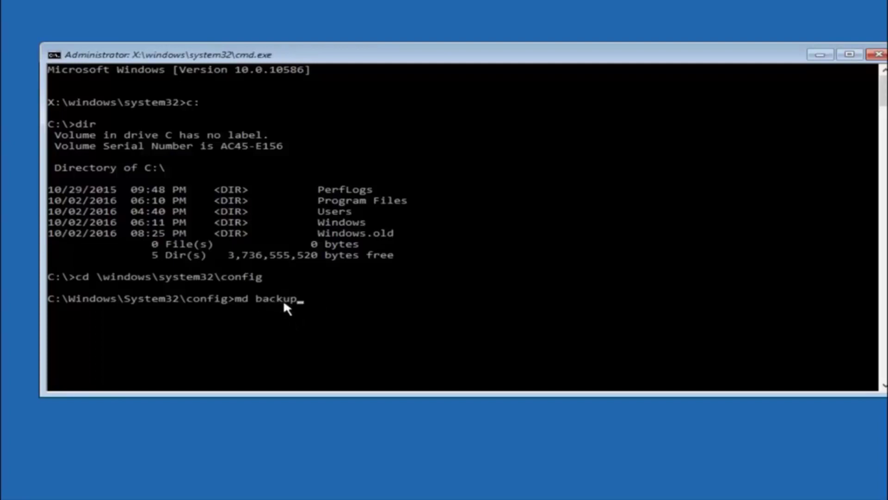
# Create a 'backup' folder inside the config directory with md
pyautogui.press('Return')
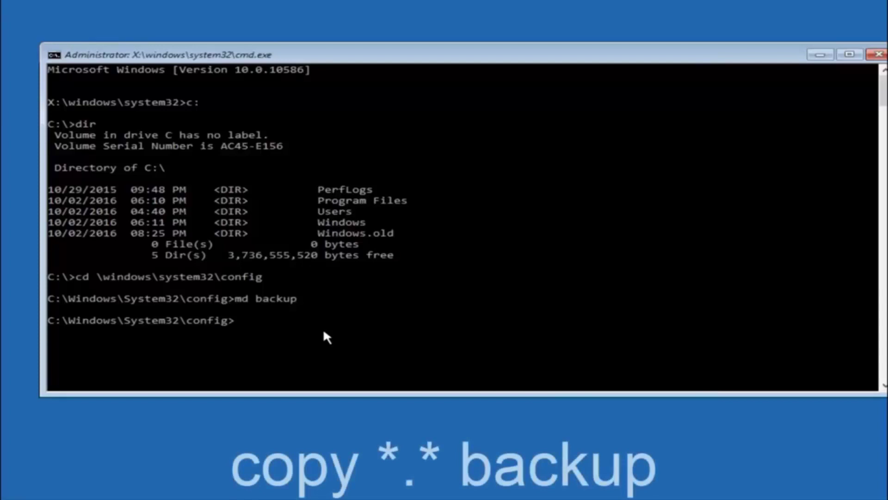
pyautogui.write('copy')
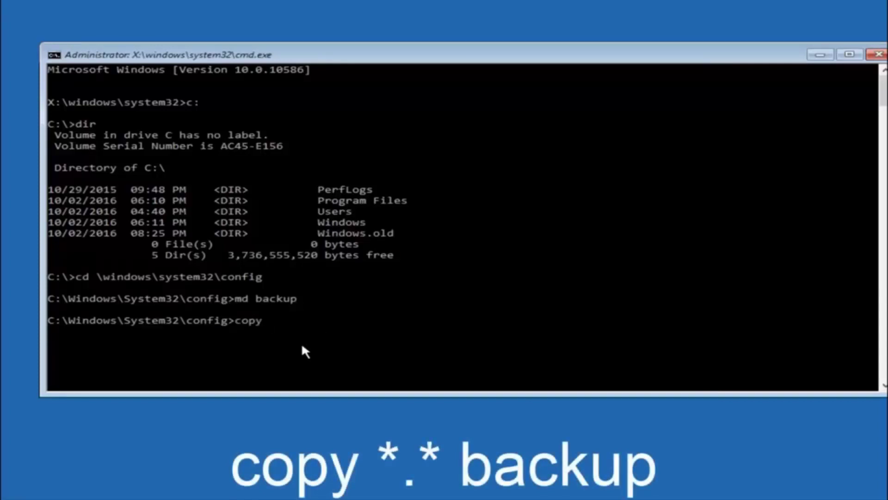
pyautogui.write(' *')
pyautogui.write('.')
pyautogui.write('*')
pyautogui.write(' bac')
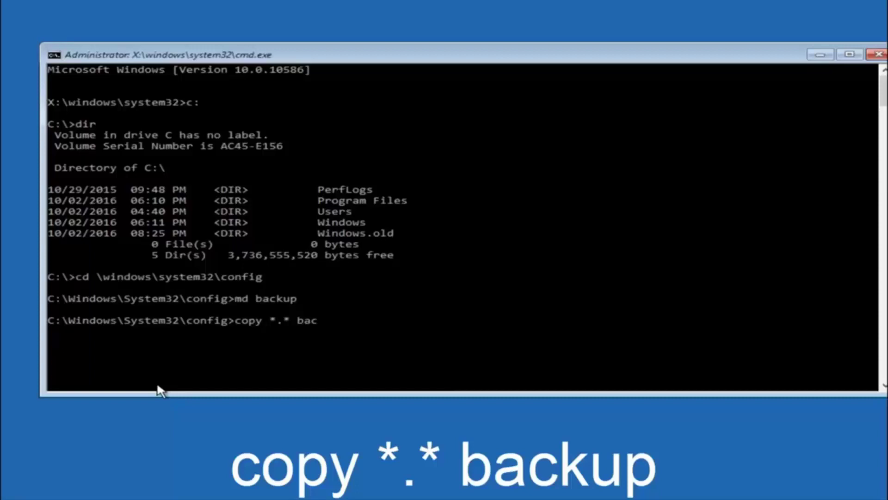
pyautogui.write('kup')
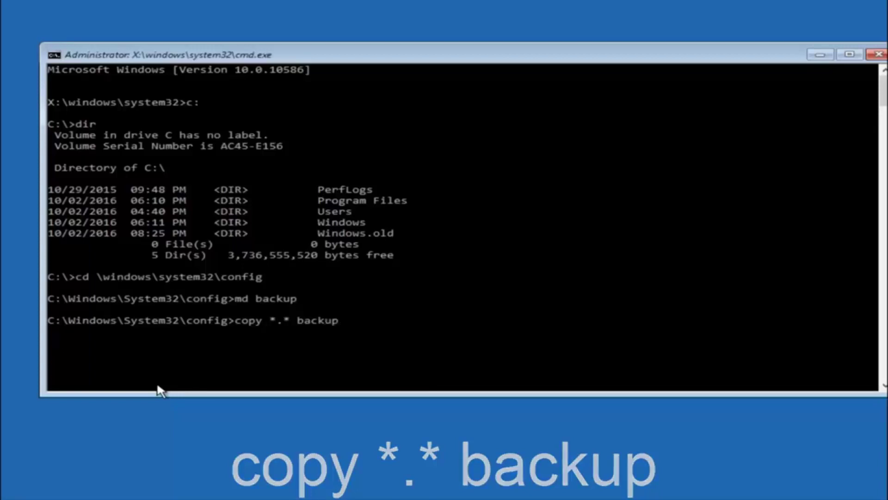
# Copy all ten registry config files into the backup folder with copy *.*
pyautogui.press('Return')
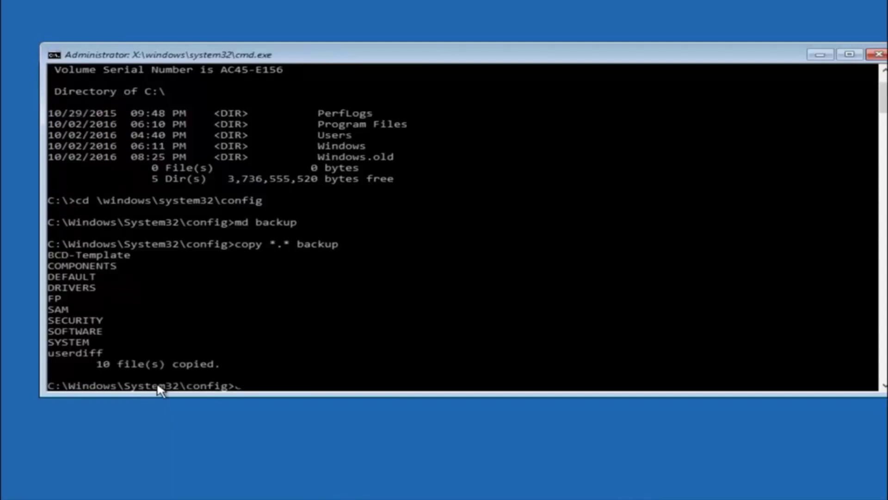
pyautogui.write('c')
pyautogui.write('D ')
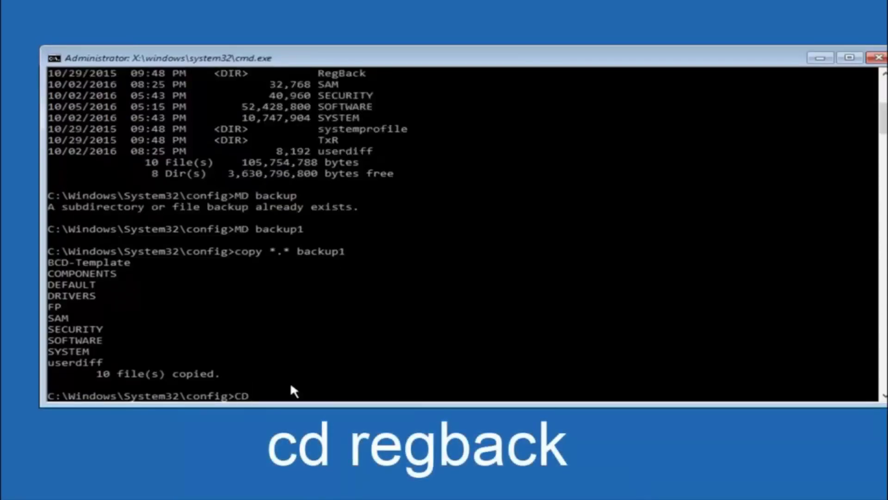
pyautogui.write('regback')
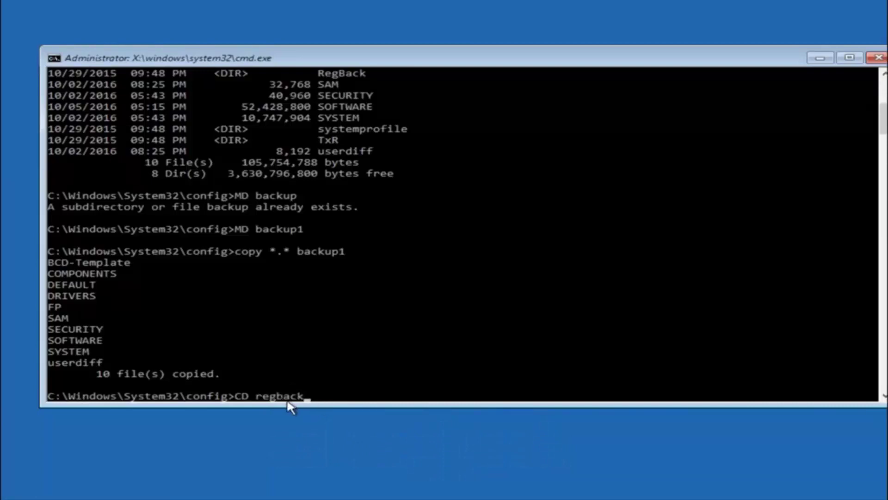
# Change into the RegBack folder and list its five registry files with dir
pyautogui.press('Return')
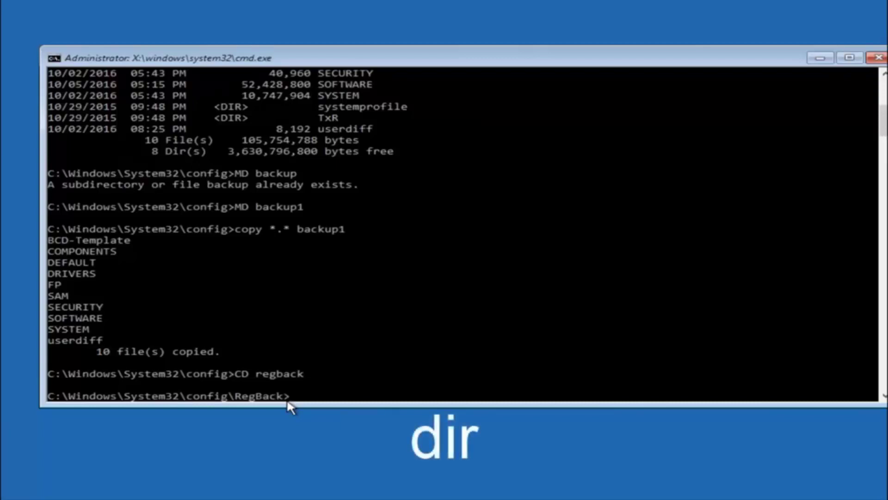
pyautogui.write('dir')
pyautogui.press('Return')
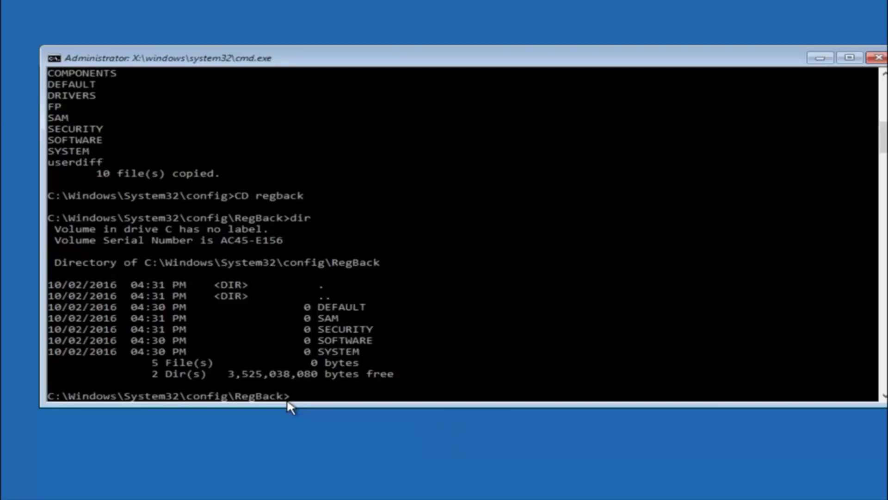
pyautogui.write('copy')
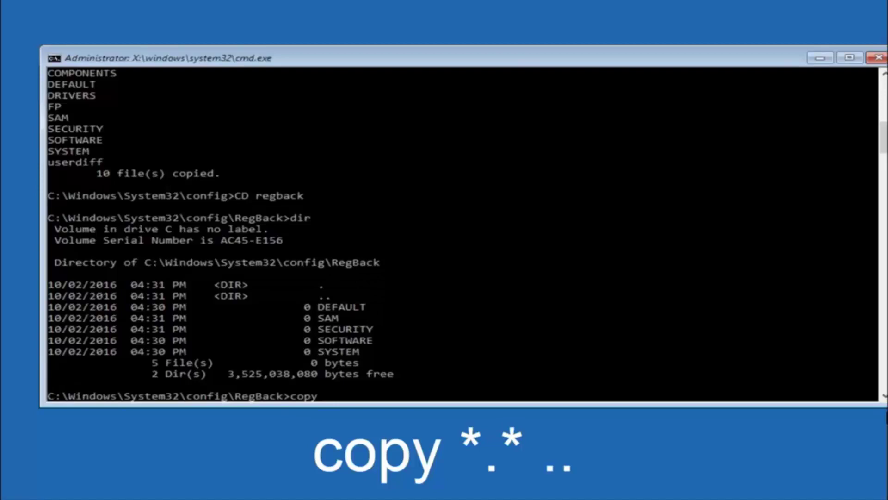
# Copy the RegBack files up into config with copy *.* .. and answer All to overwrite
pyautogui.click(331, 399)
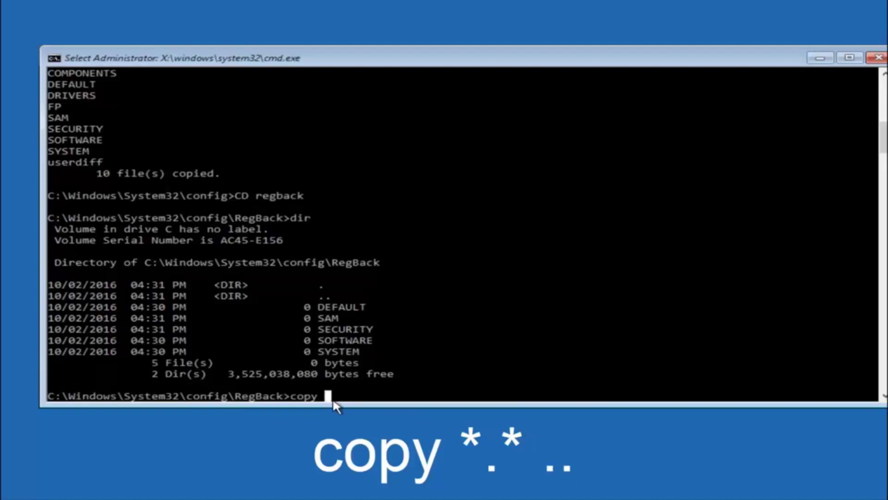
pyautogui.press('Escape')
pyautogui.write('*')
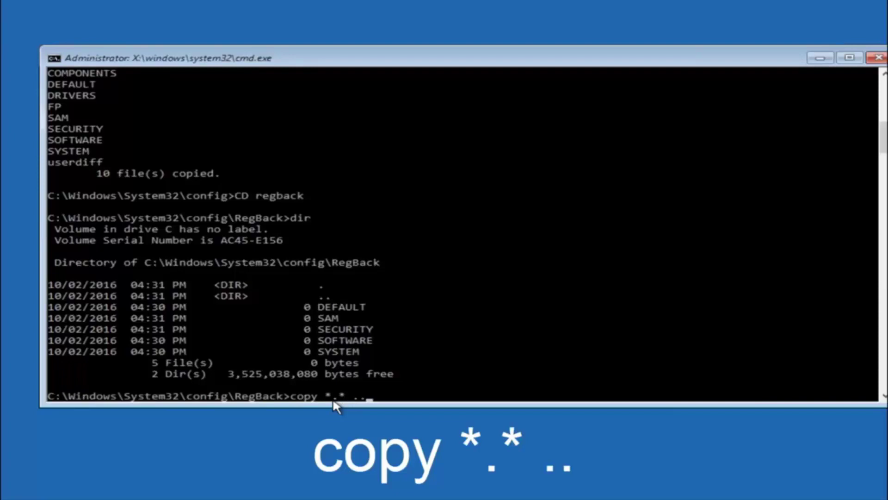
pyautogui.press('Return')
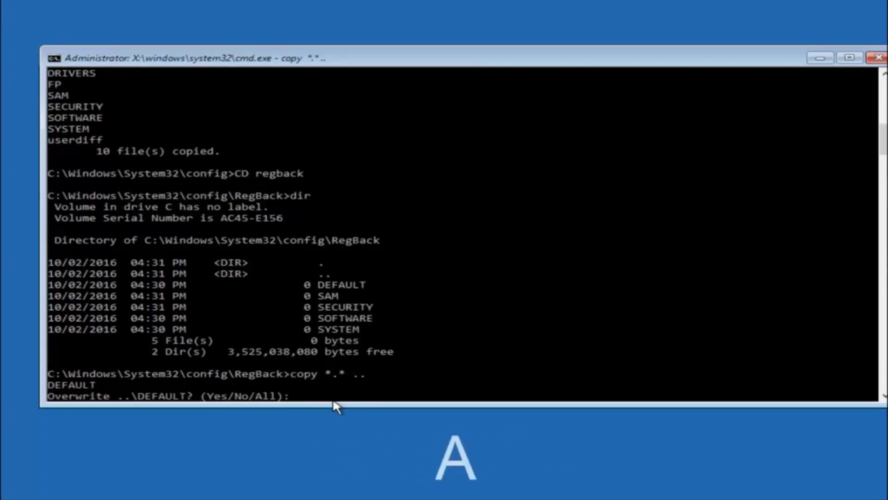
pyautogui.write('A')
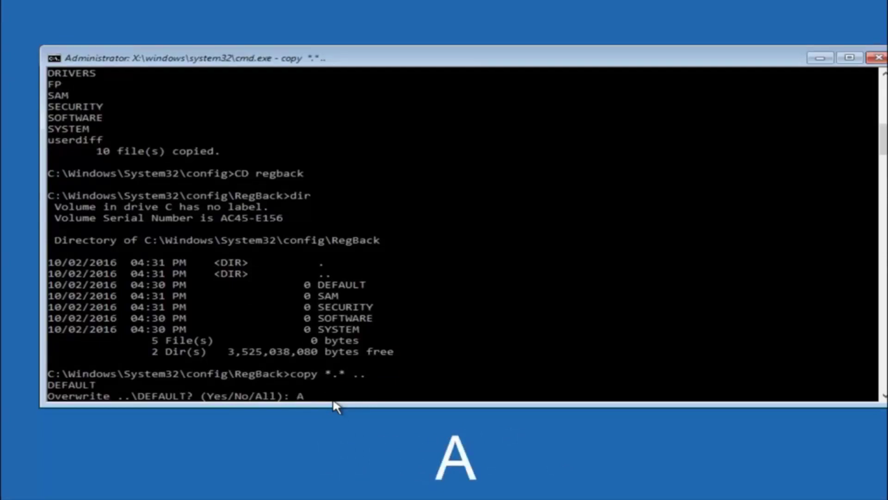
pyautogui.press('Return')
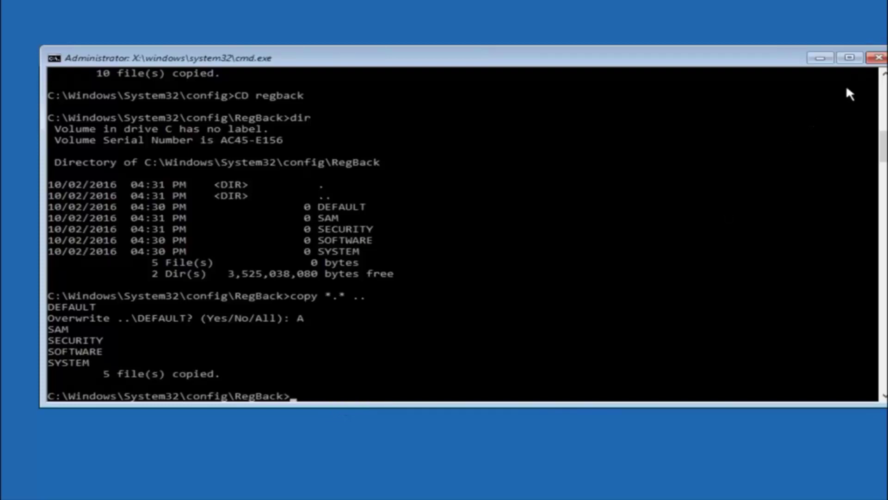
# Close the Command Prompt window to get back to the Choose an option screen
pyautogui.click(879, 57)
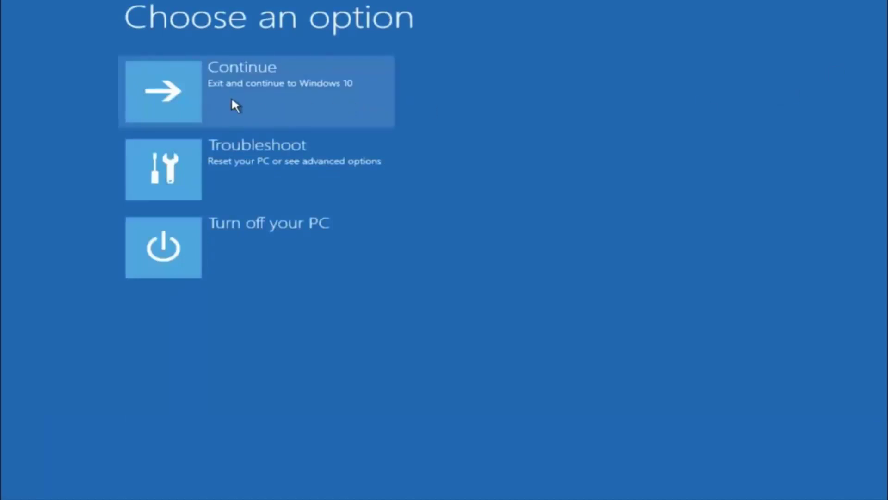